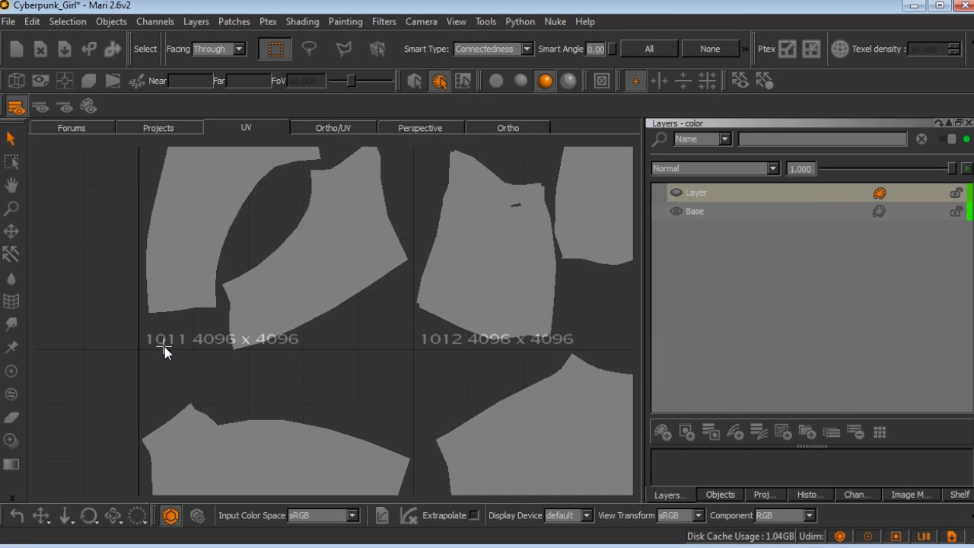
scroll(285, 365, down, 5)
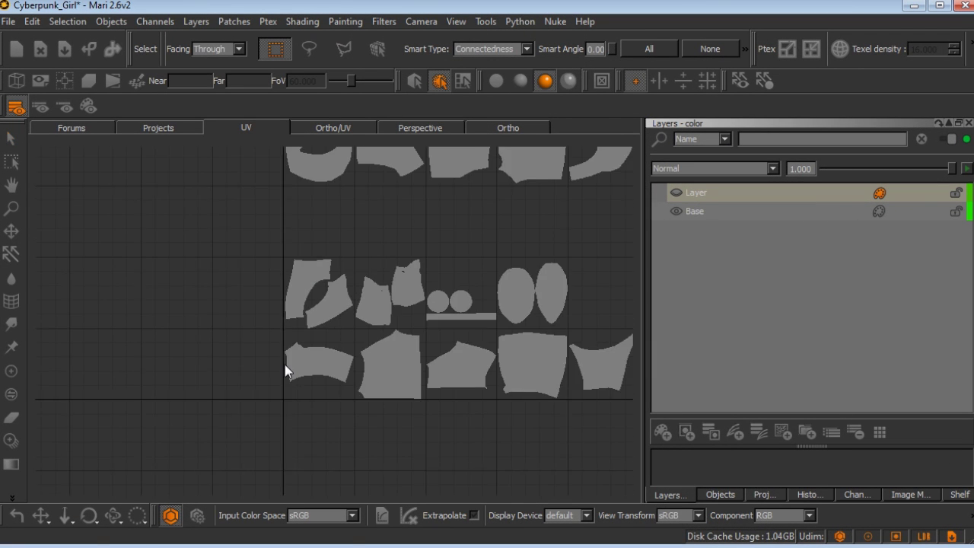
scroll(231, 324, down, 3)
scroll(166, 334, up, 2)
scroll(235, 343, up, 2)
scroll(392, 331, up, 3)
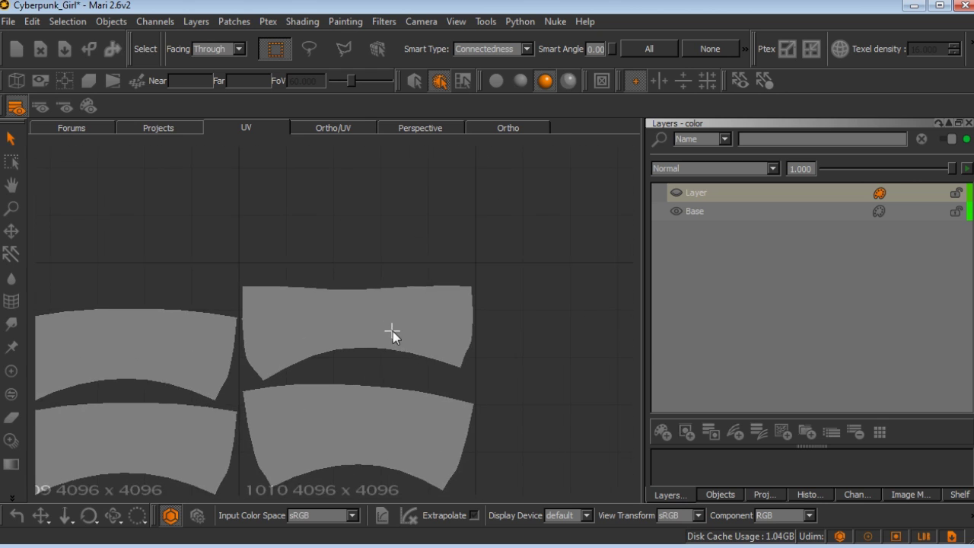
Set the rust mask's Levels input mid to 0.559 and black to 0.176, then reset the buffer.
middle_drag(393, 331, 393, 299)
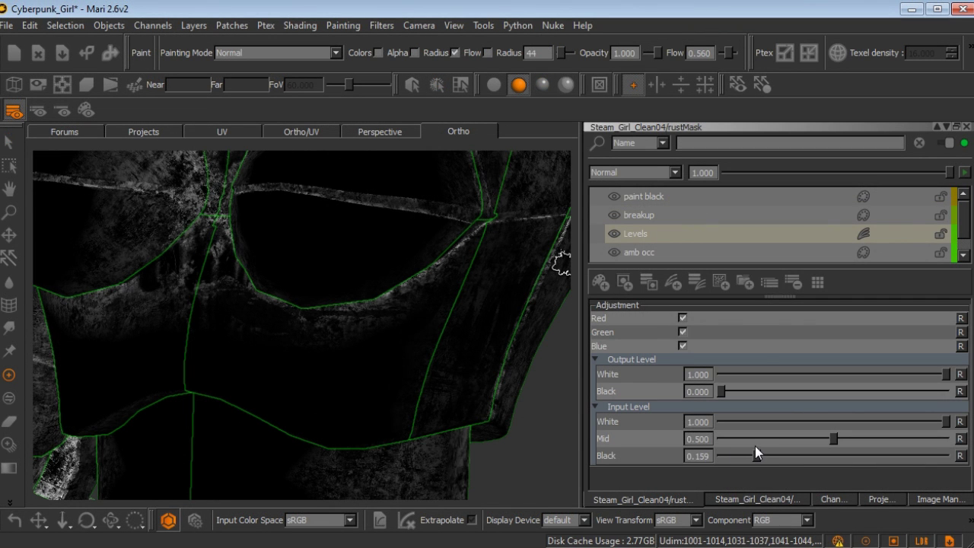
drag(832, 439, 845, 438)
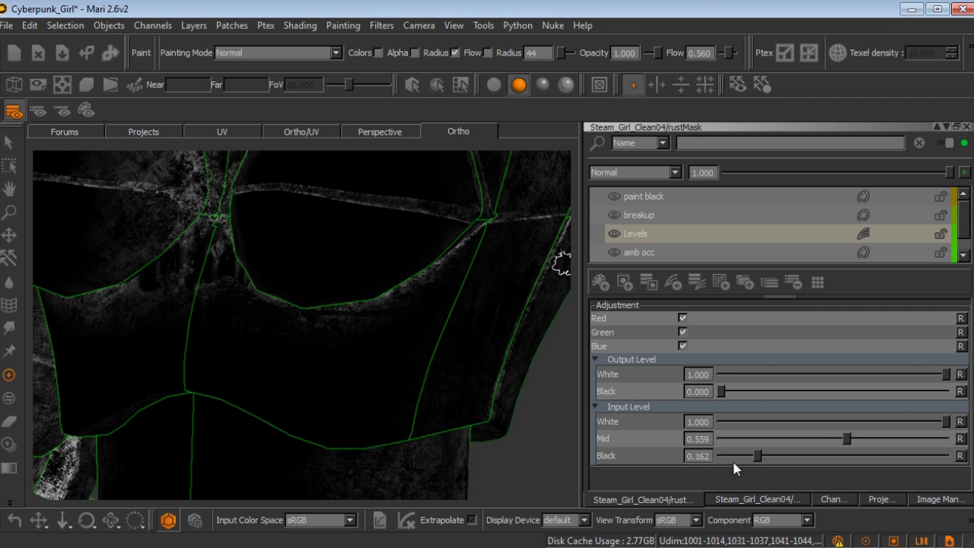
drag(757, 457, 760, 457)
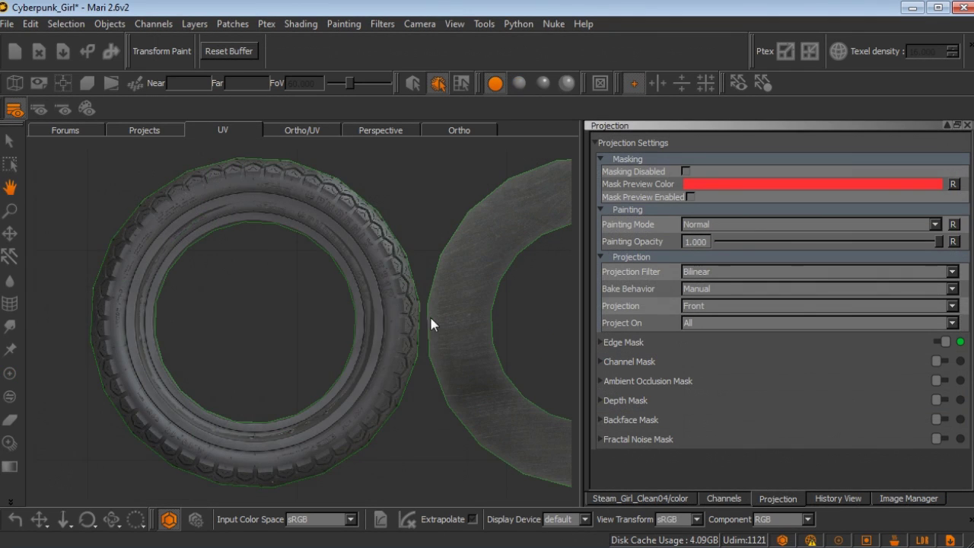
mouse_move(430, 324)
mouse_down()
mouse_move(358, 321)
mouse_move(376, 286)
mouse_move(272, 279)
mouse_up()
mouse_move(272, 279)
middle_down()
mouse_move(232, 310)
mouse_move(300, 289)
mouse_move(310, 301)
middle_up()
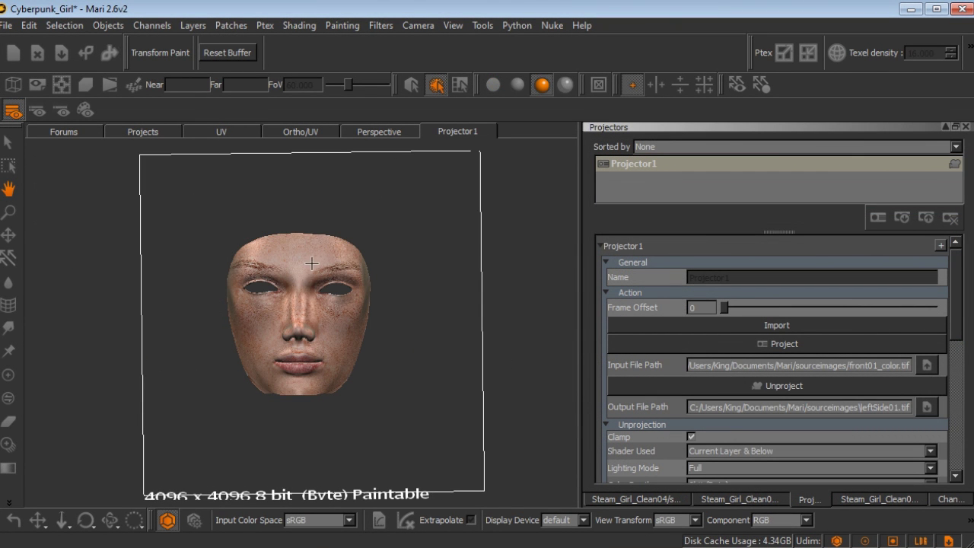
click(211, 49)
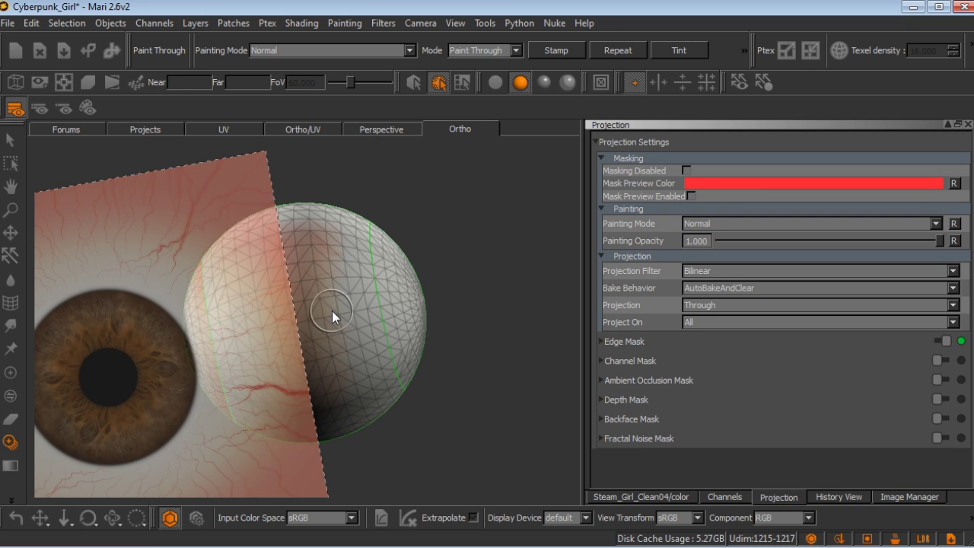
Bake the positioned iris-and-veins image from the paint buffer onto the eyeball sphere.
key(b)
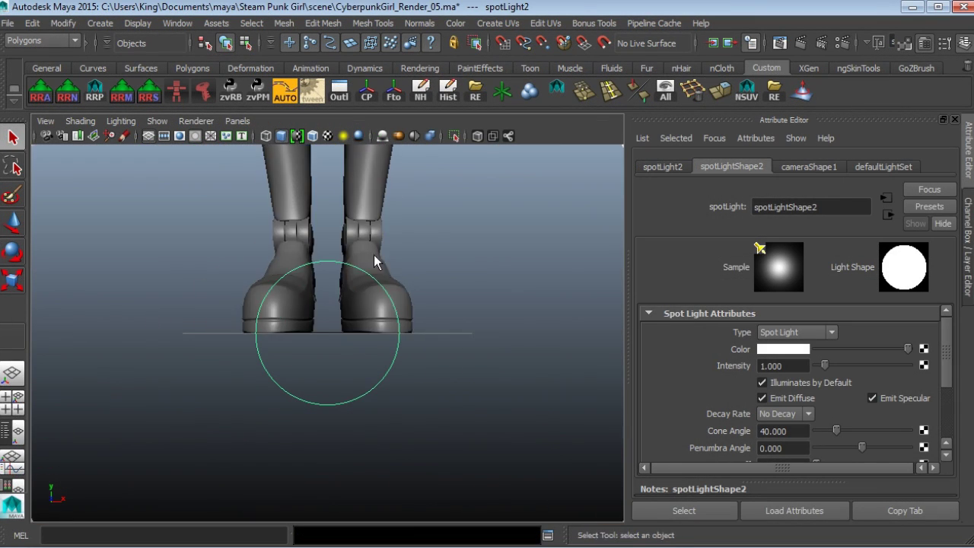
Zoom out and orbit to a higher angle around the full cyborg character.
mouse_move(374, 255)
alt+right_down()
mouse_move(373, 213)
mouse_move(167, 236)
alt+right_up()
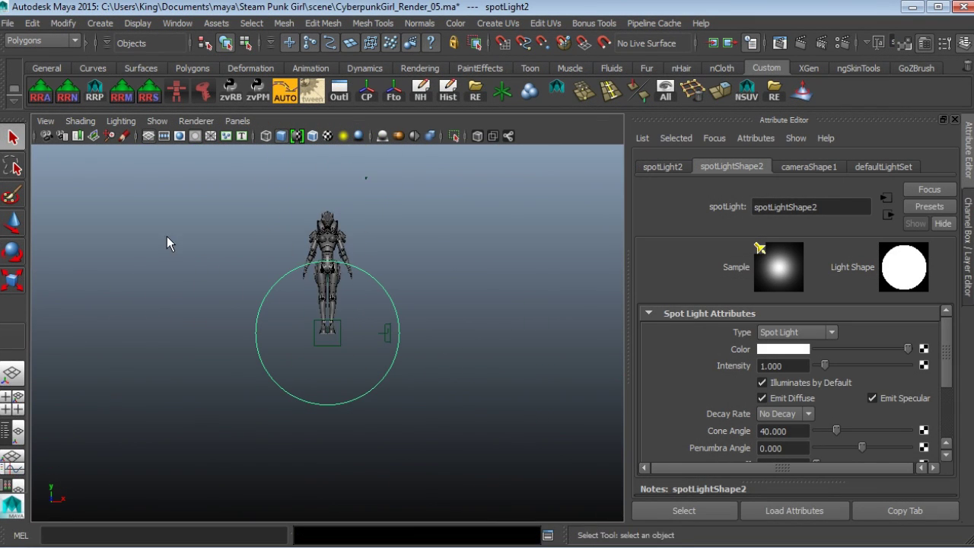
mouse_move(166, 235)
alt+mouse_down()
mouse_move(238, 296)
mouse_move(283, 292)
mouse_move(235, 323)
mouse_move(201, 287)
mouse_move(211, 316)
mouse_move(205, 294)
mouse_move(214, 313)
mouse_move(239, 307)
alt+mouse_up()
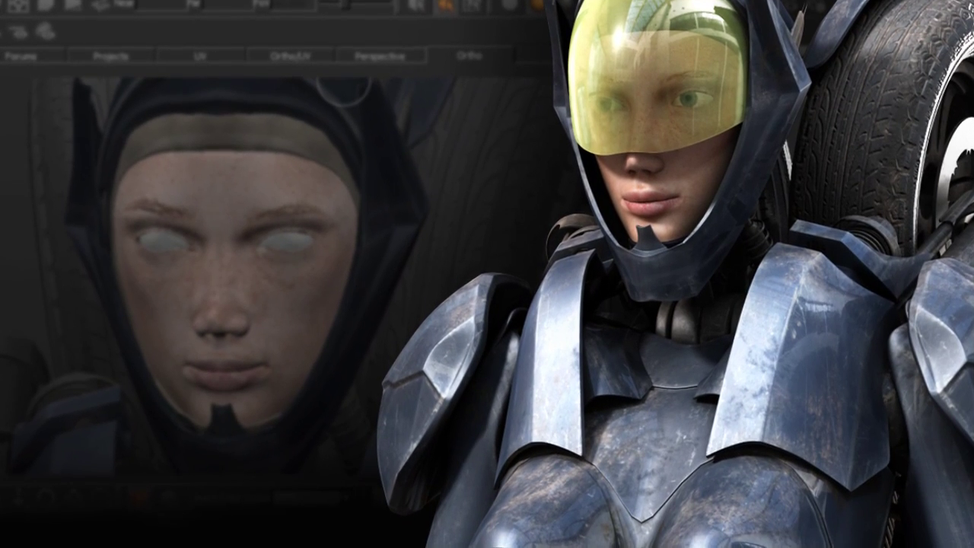